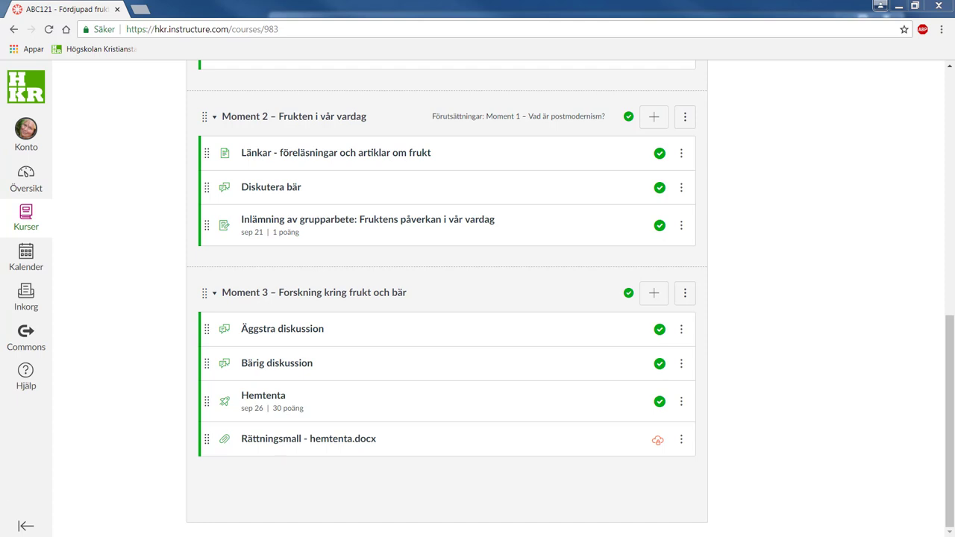
Add a new discussion topic without indentation to the module Moment 3 – Forskning kring frukt och bär, titled as one student opposing on another student's work.
click(652, 294)
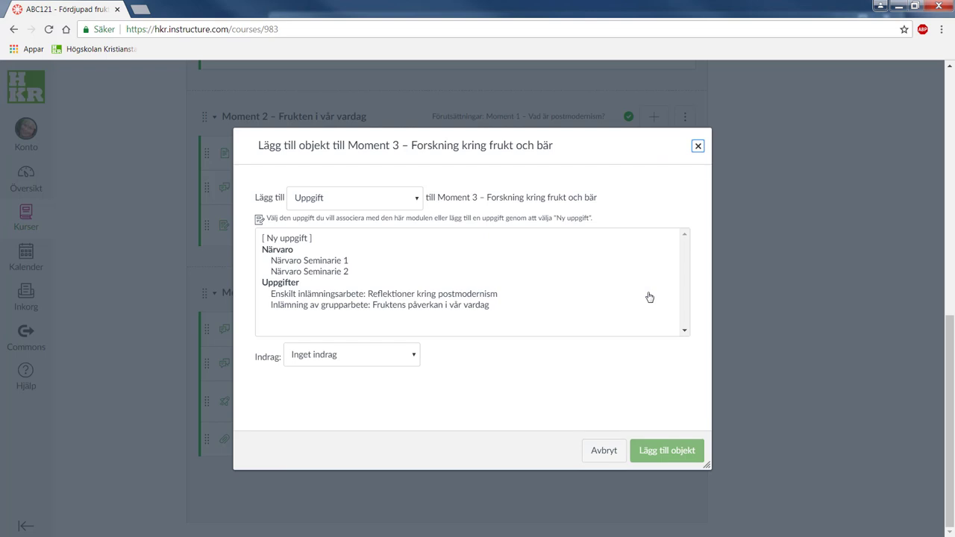
click(409, 203)
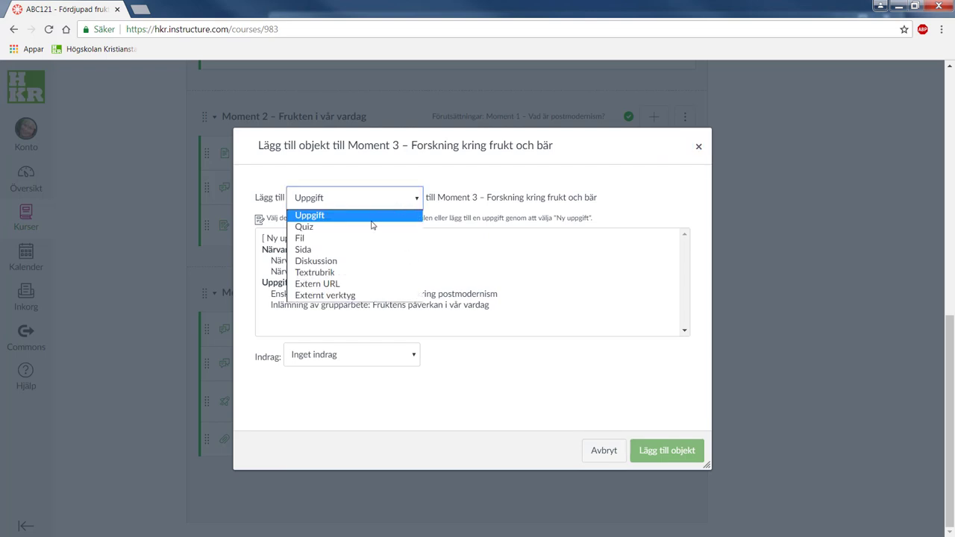
click(345, 262)
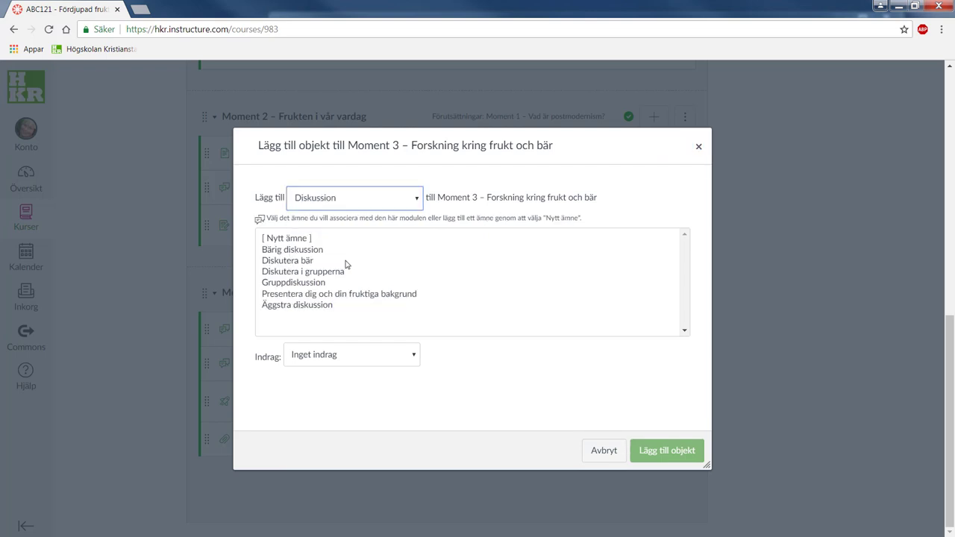
click(288, 239)
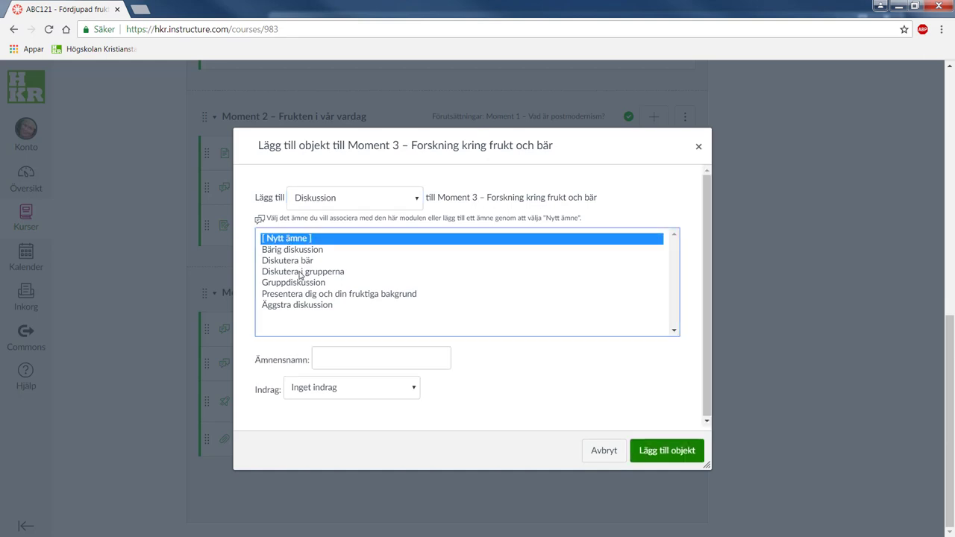
click(330, 359)
text(Bertil opponerar på Görels arbete)
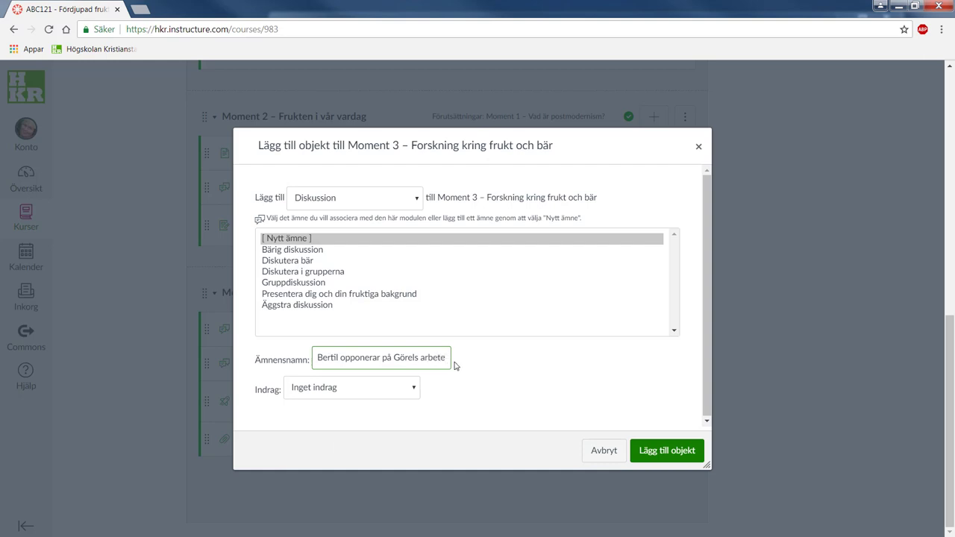
click(651, 453)
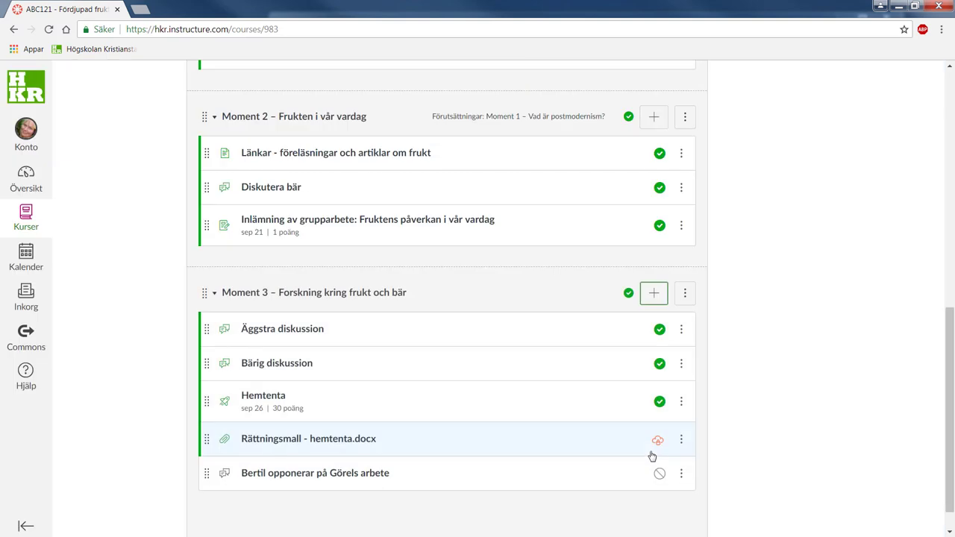
Edit the new discussion's description in Swedish to say that only the two named students discuss, while all others can read but not take part.
click(323, 478)
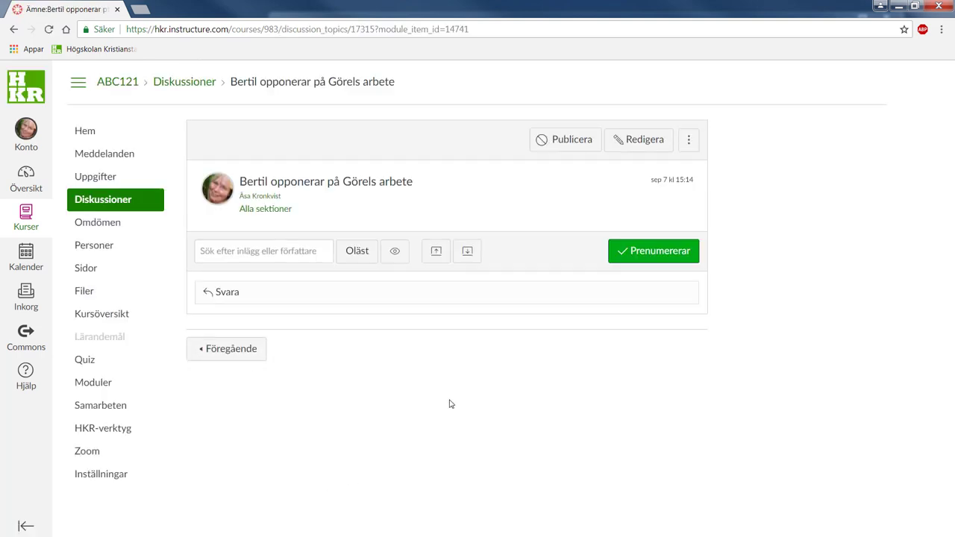
click(634, 142)
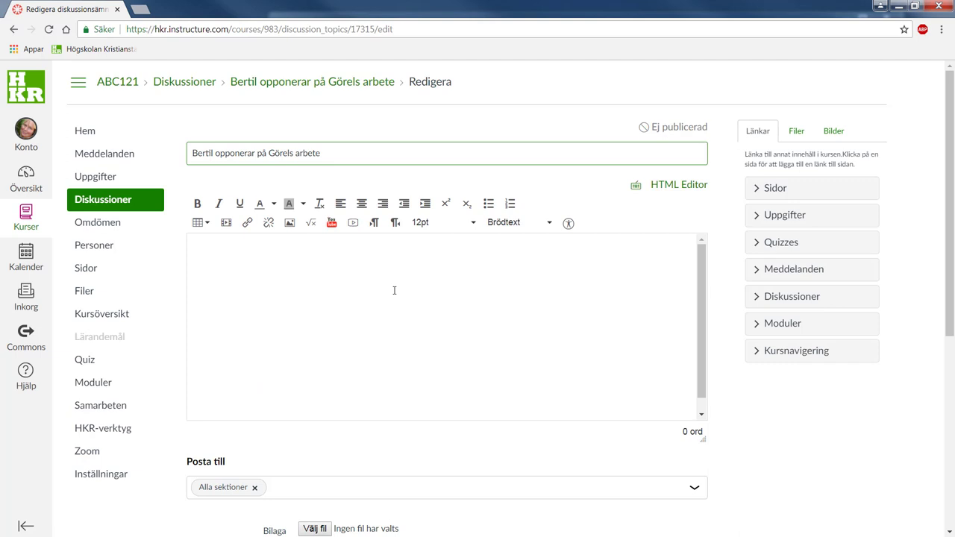
click(394, 291)
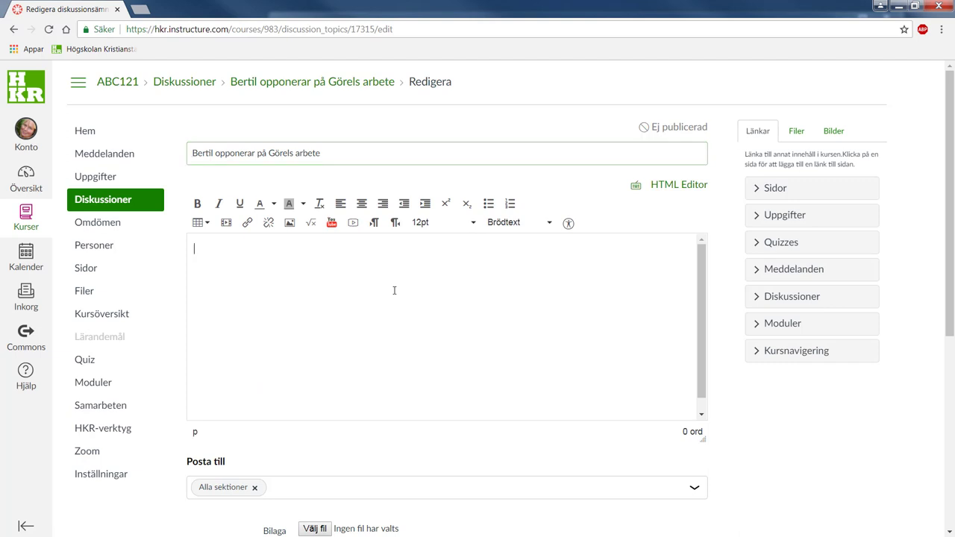
text(I den här diskussionen är det Bertil och Görel som diskuterar. Alla ni övriga kan läsa vad som skrivs, men ni kommer inte att kunna delta i )
text(disku)
text(ssionen.)
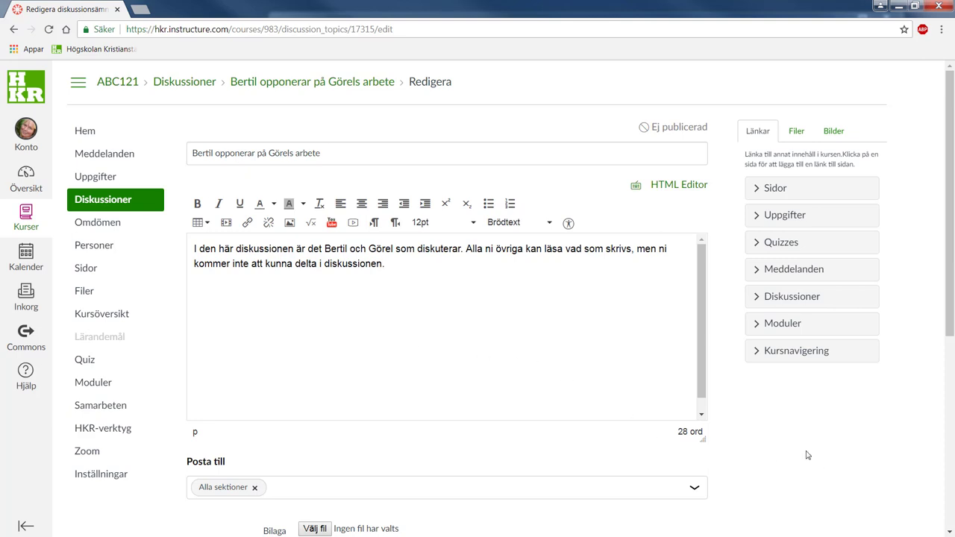
Mark the discussion as graded (Bedömd) and assign it to the opposing student and the work's author instead of Alla.
drag(952, 319, 918, 524)
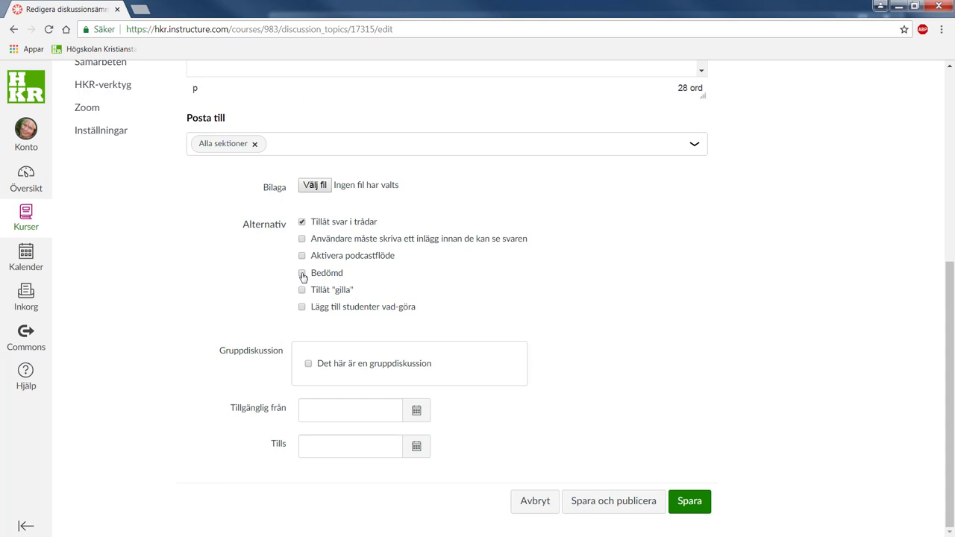
click(302, 274)
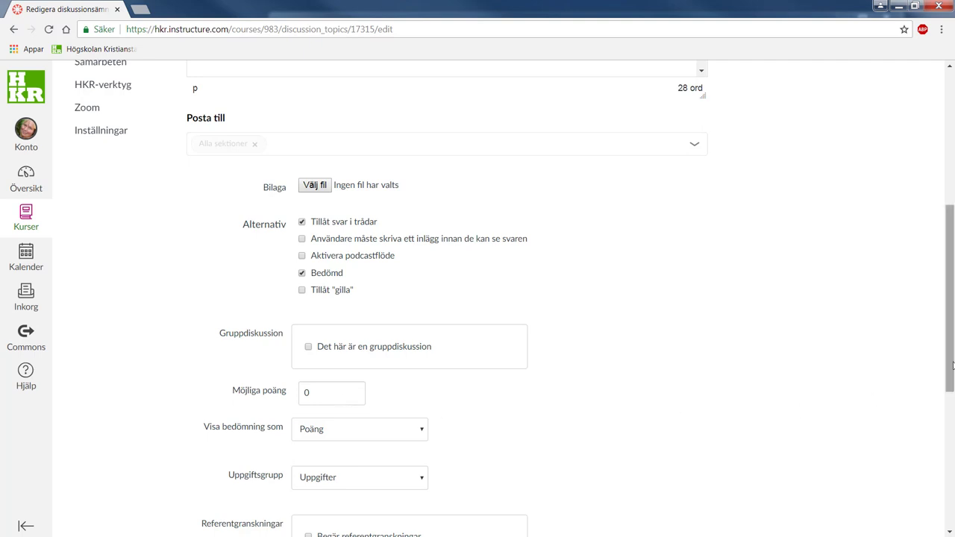
drag(951, 366, 951, 505)
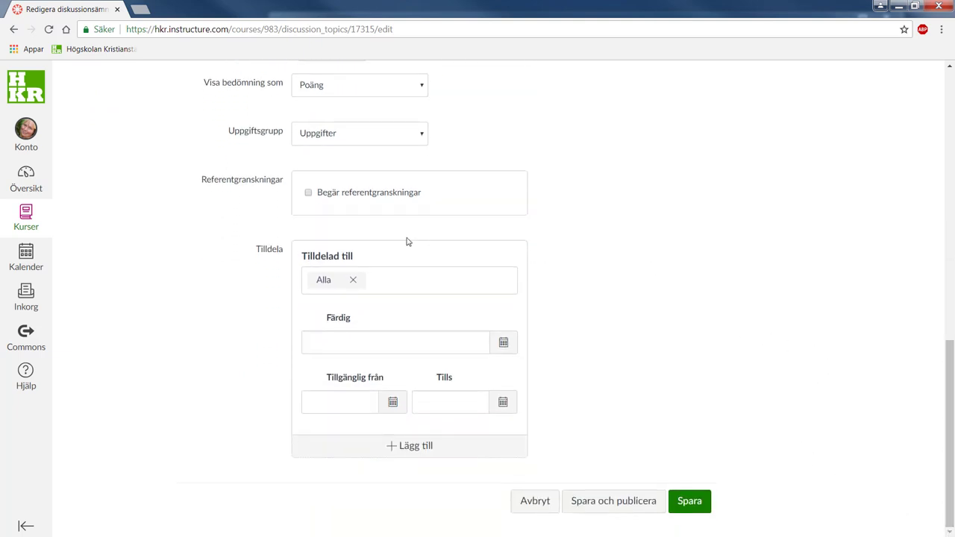
click(352, 282)
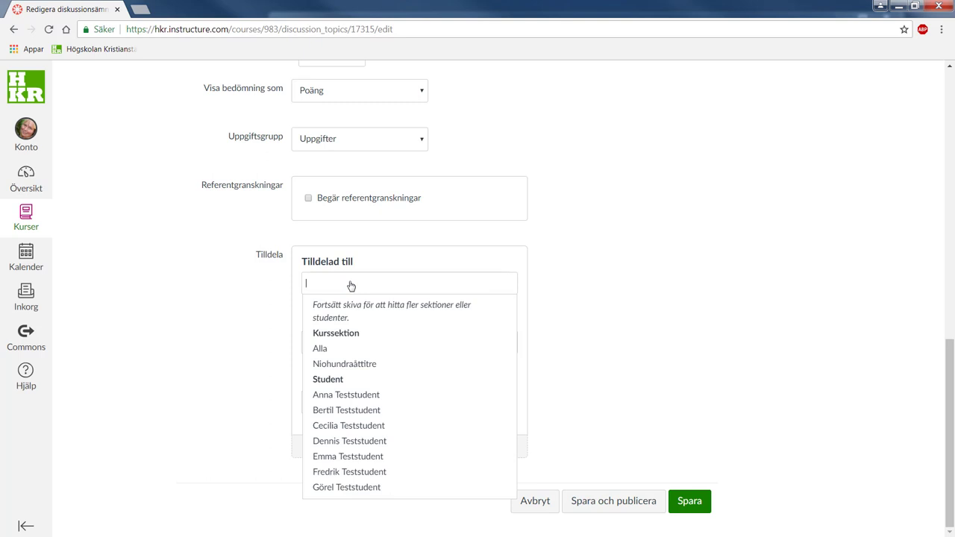
text(Berti)
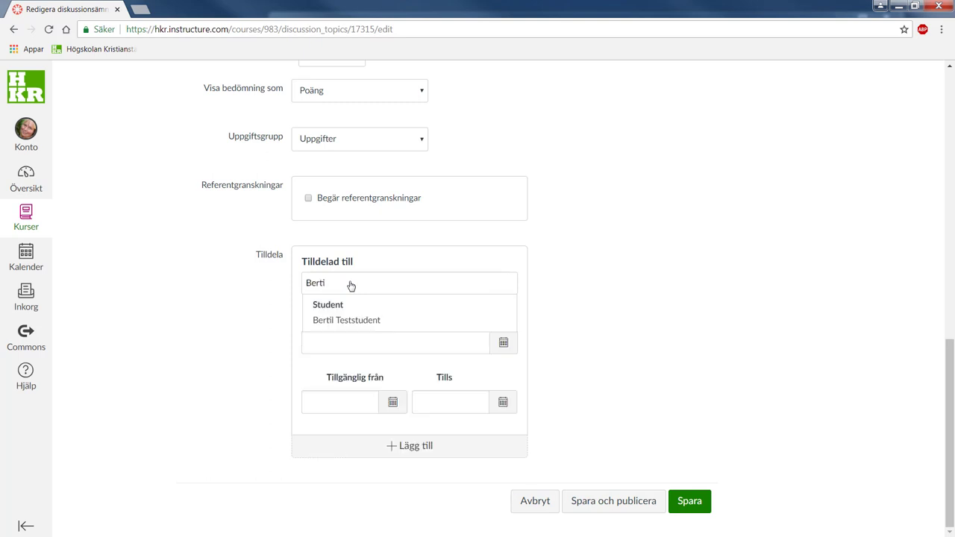
click(347, 327)
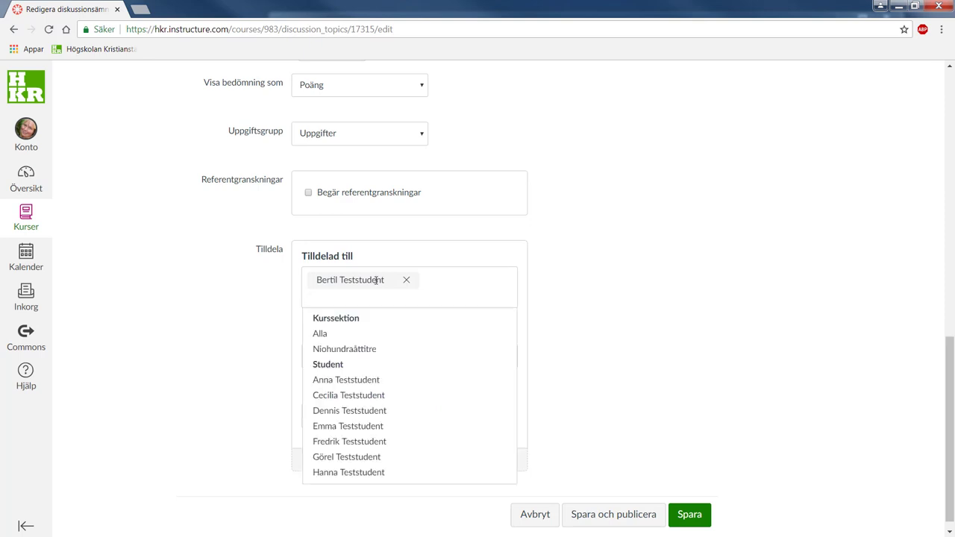
text(Gö)
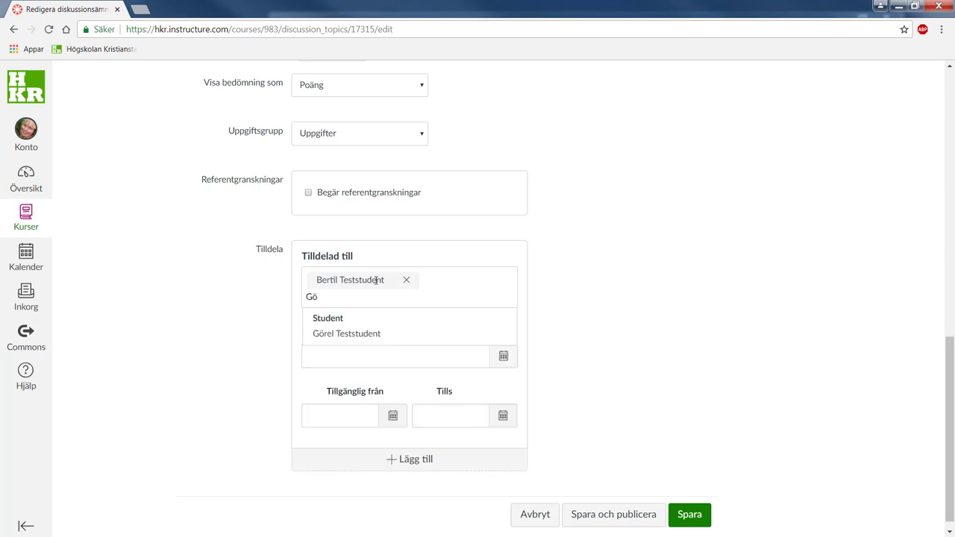
click(346, 334)
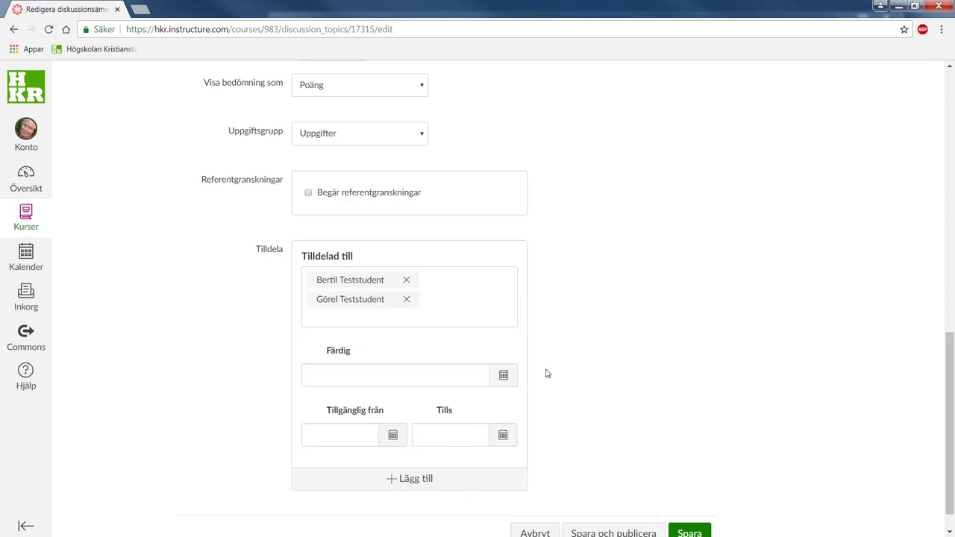
Set the due date (Färdig) for the two assigned students to 21 September 2018, 23:59.
click(503, 377)
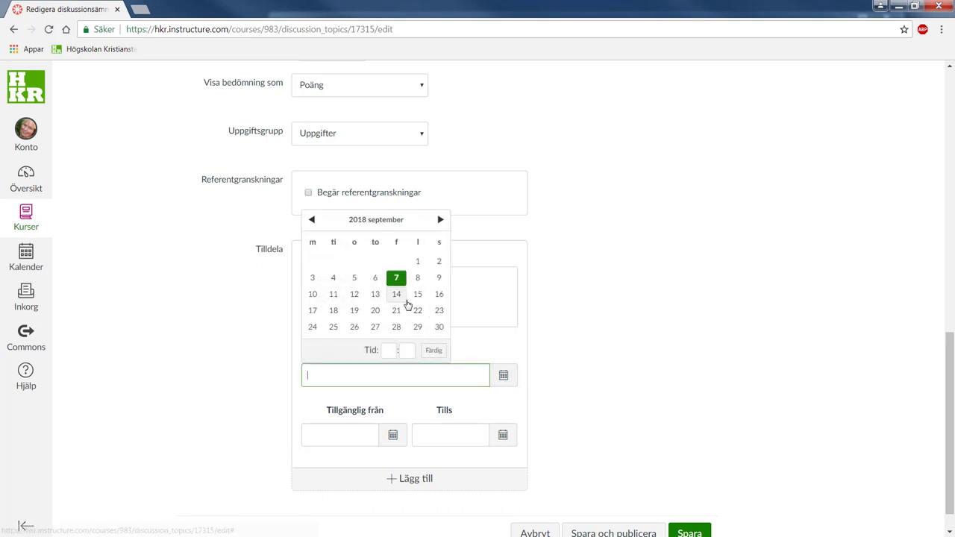
click(396, 311)
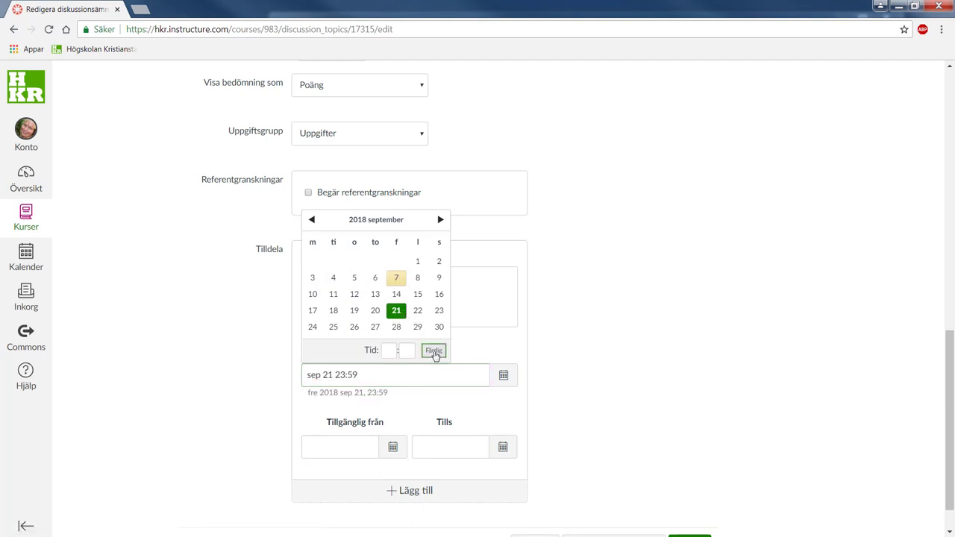
click(434, 352)
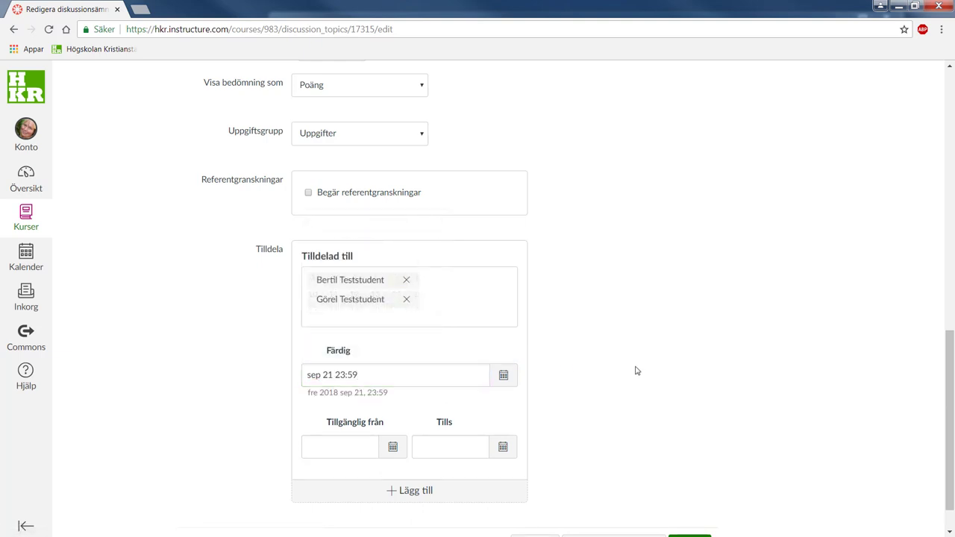
Add a second assignment block to the discussion and assign it to Alla, covering everyone else in the course.
scroll(818, 328, down, 1)
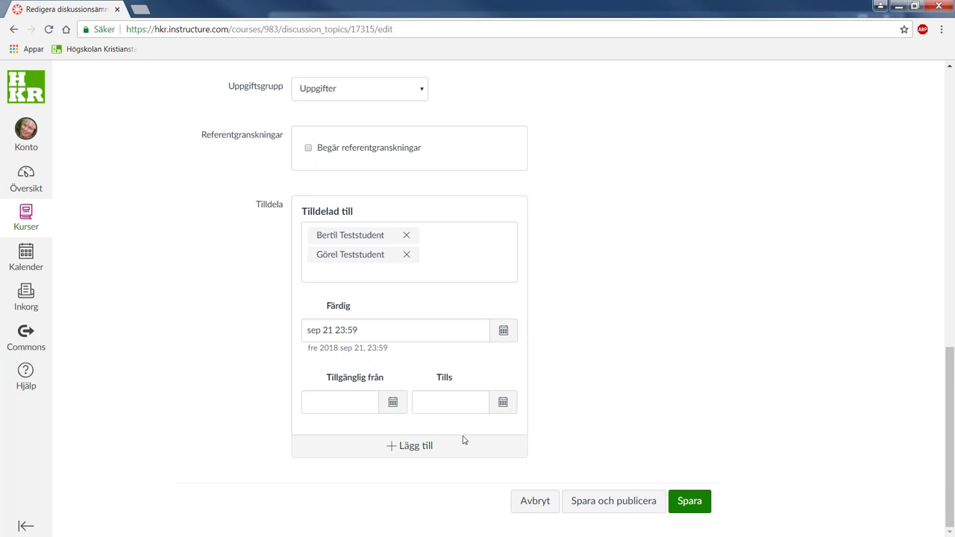
click(388, 452)
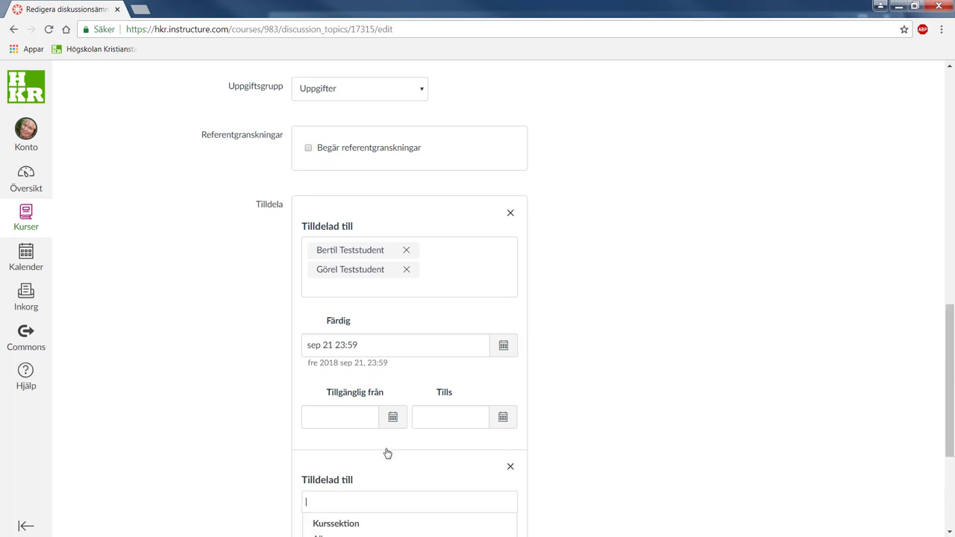
text(alla)
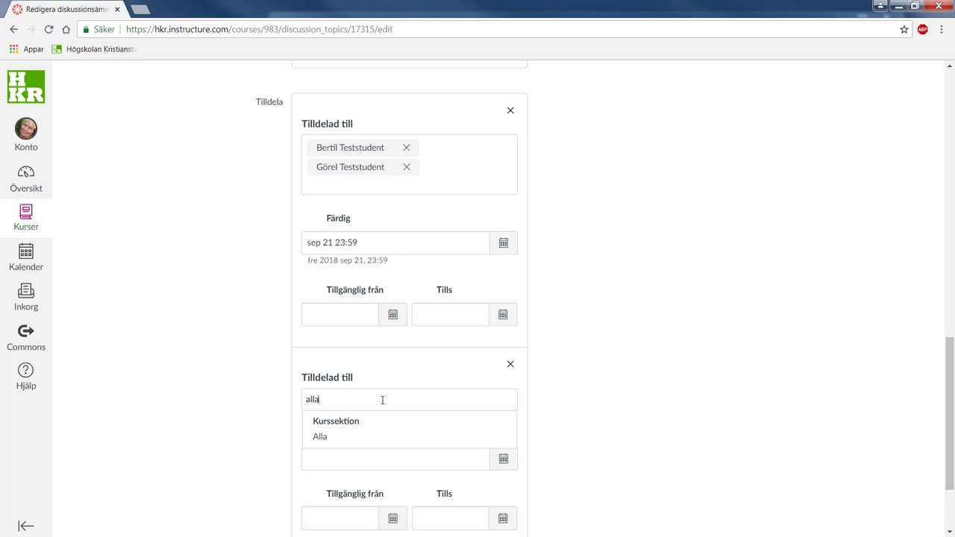
click(326, 440)
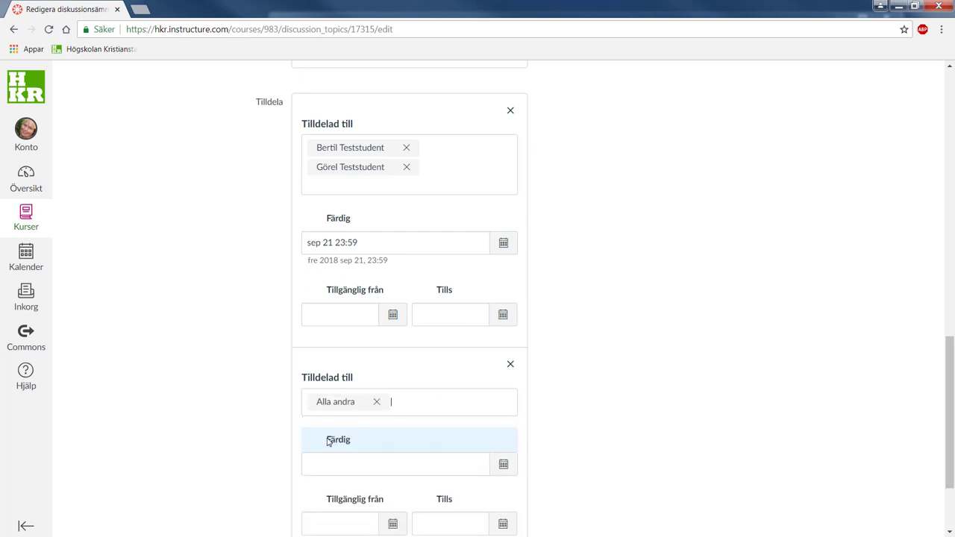
click(693, 400)
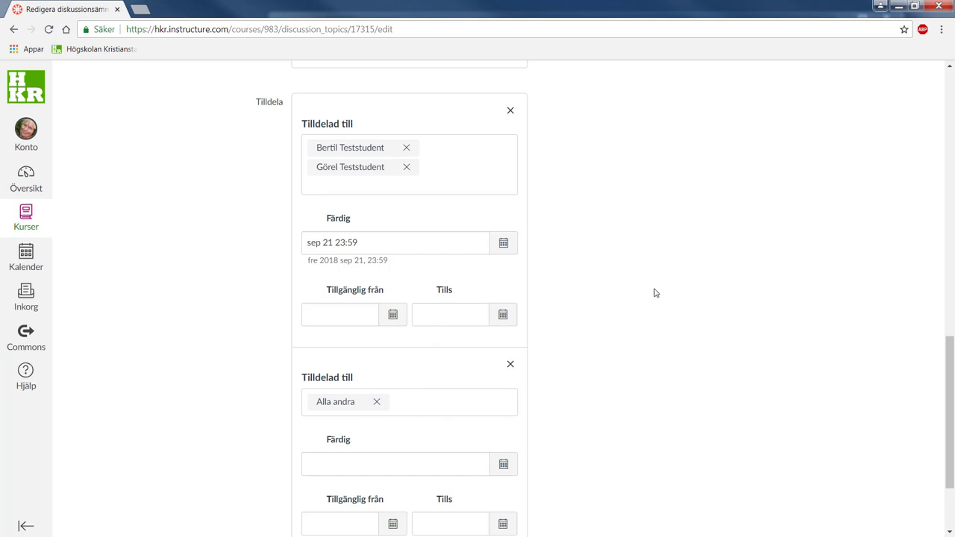
Set the availability end date (Tills) for Alla andra to 6 September 2018, 23:59.
scroll(660, 292, down, 3)
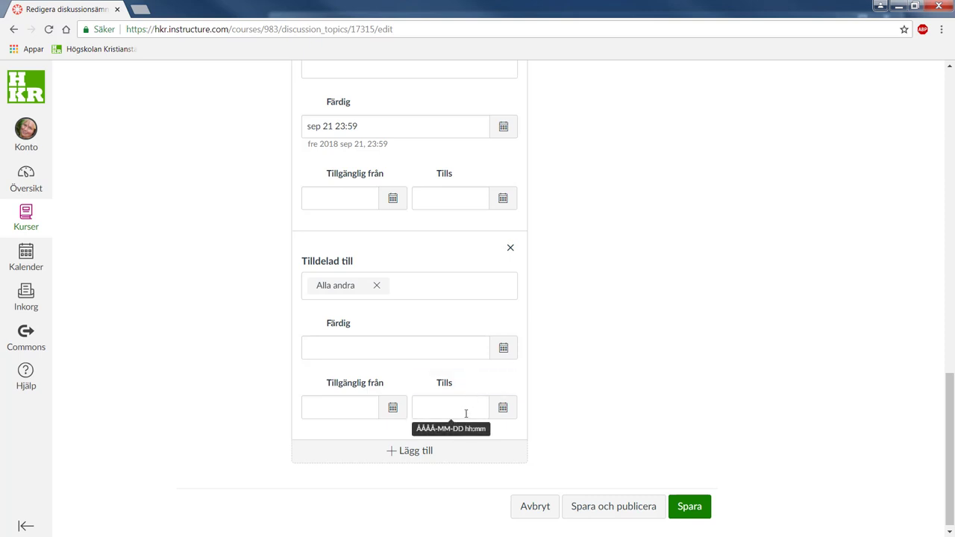
click(503, 409)
click(485, 310)
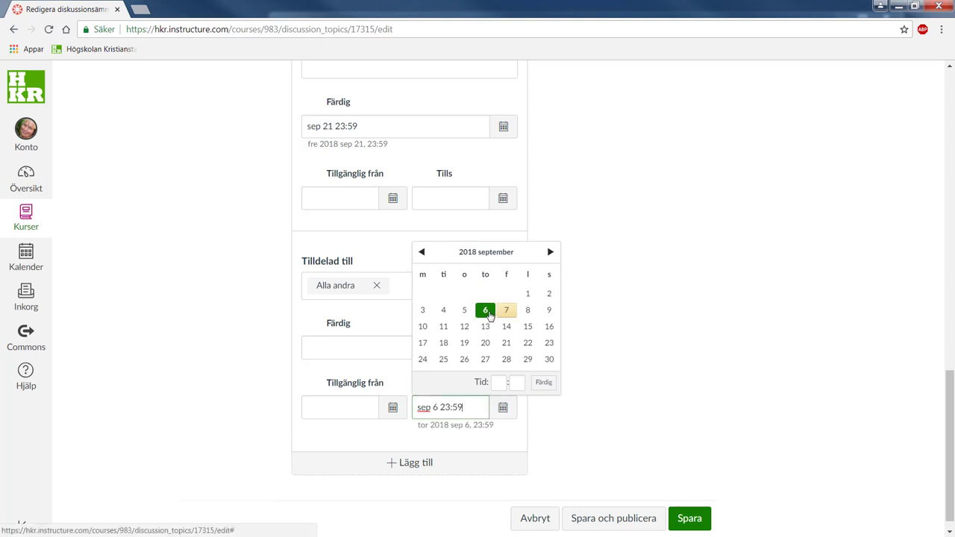
click(626, 348)
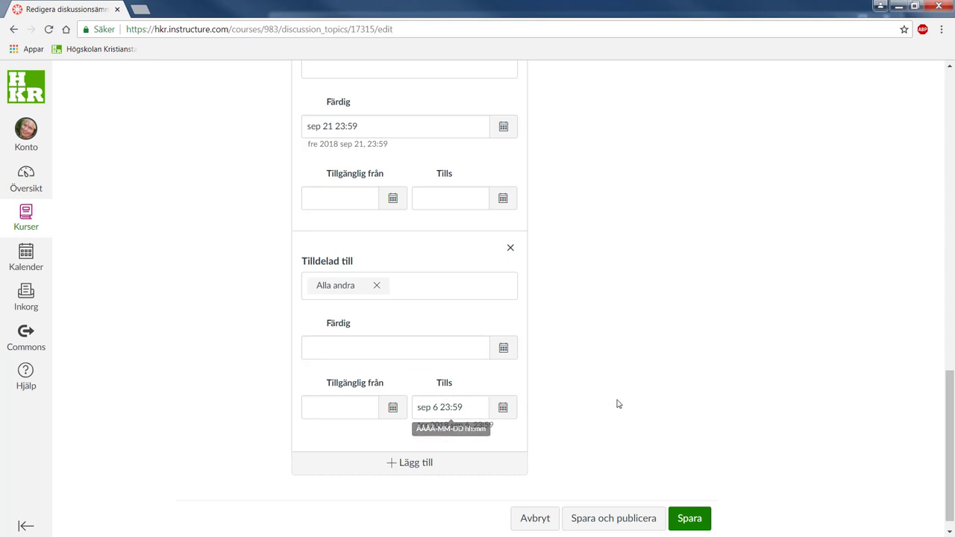
Review both assignment blocks, and save and publish the discussion.
scroll(659, 404, up, 2)
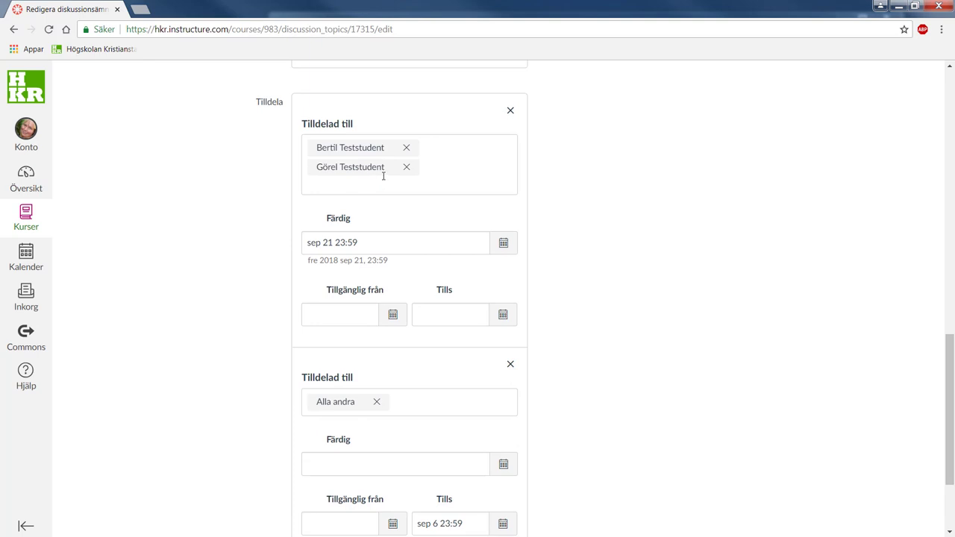
scroll(636, 254, down, 3)
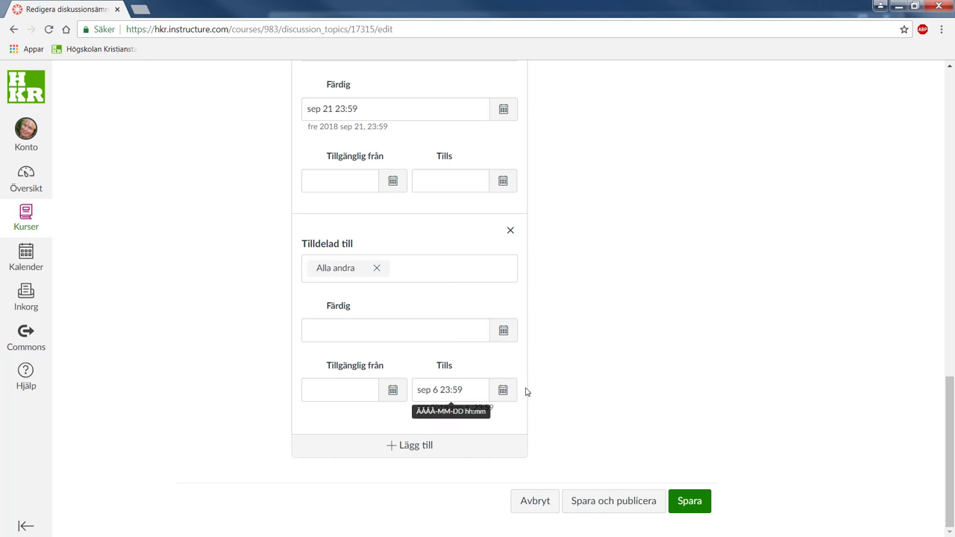
click(634, 504)
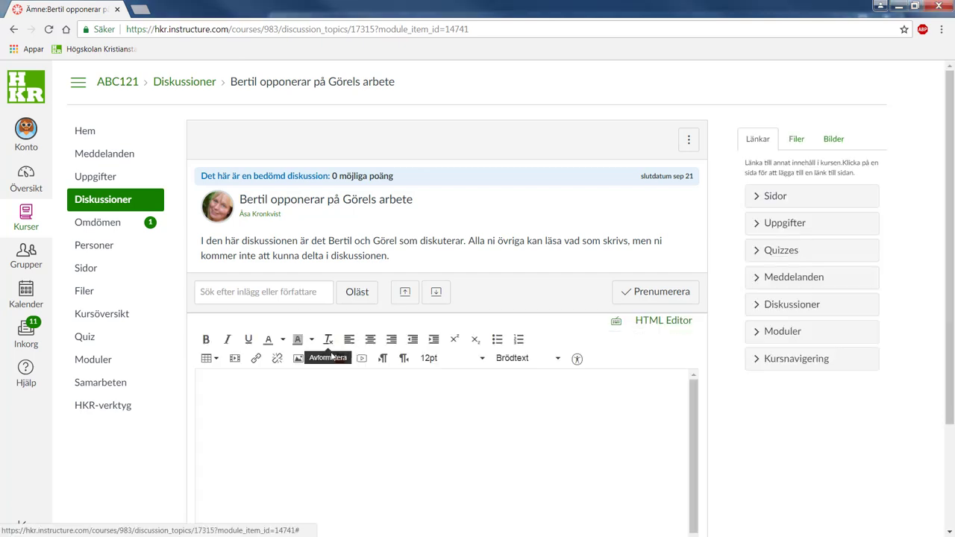
As the opposing student, post a Swedish reply saying the author's work has been read and is "väldigt bra, men jag har några frågor.".
text(Jag har läst Görels arbete och det är väldigt bra, men jag har några frågor.)
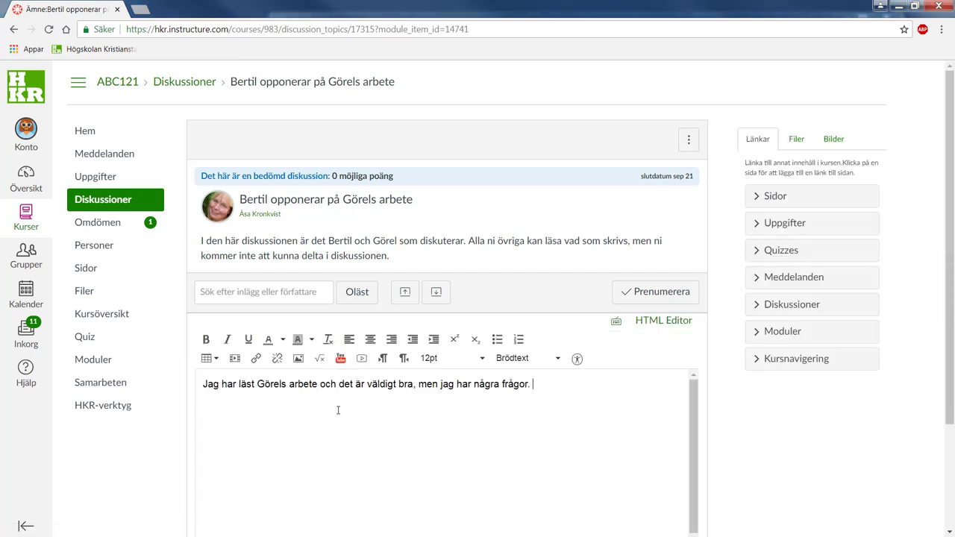
scroll(757, 425, down, 2)
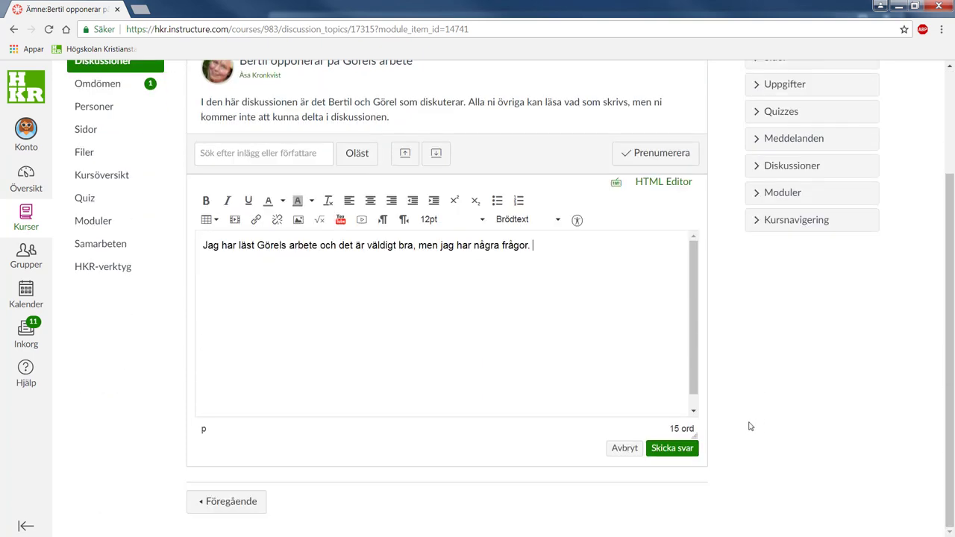
click(672, 448)
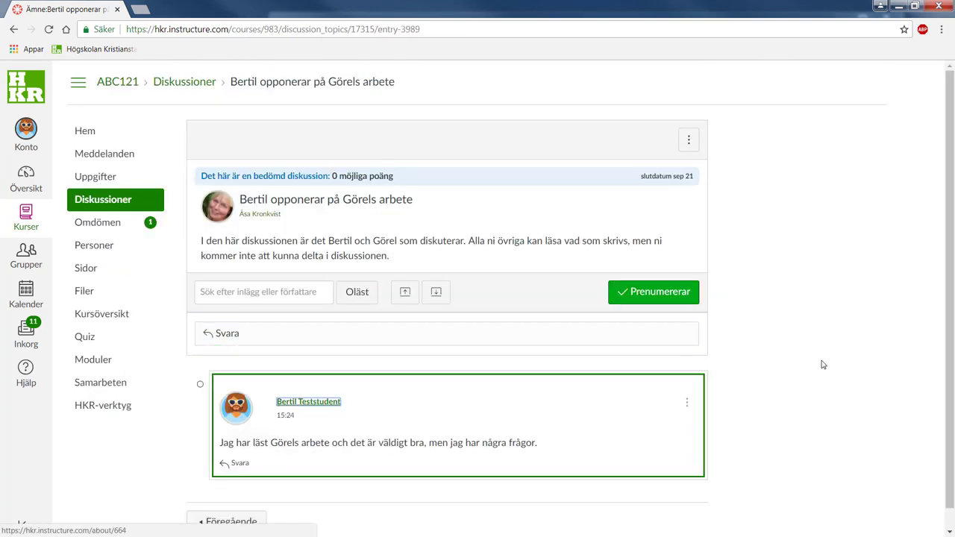